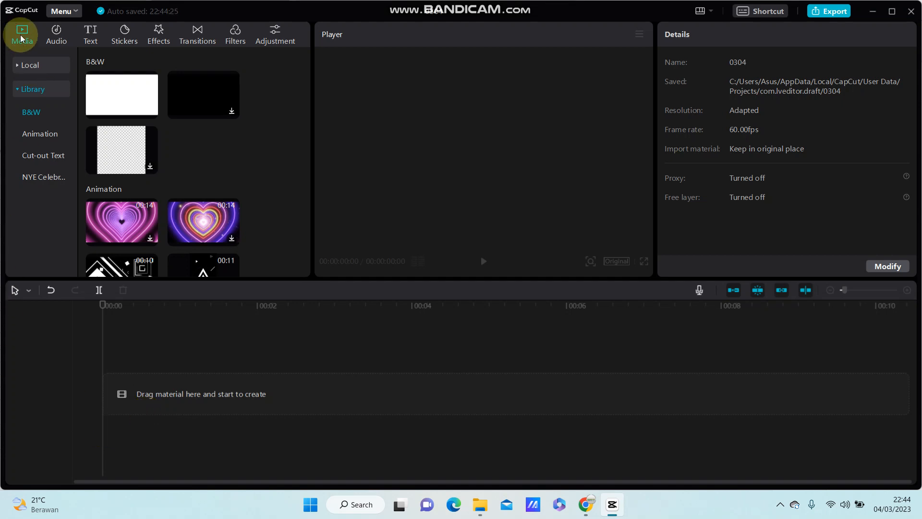
- Delete the previously imported my-hero JPG image from the local media library
left_click(25, 65)
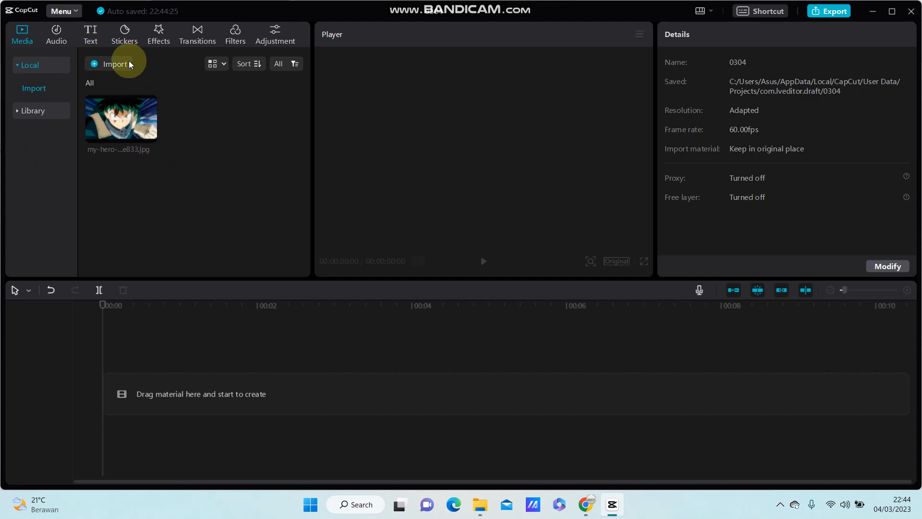
left_click(131, 129)
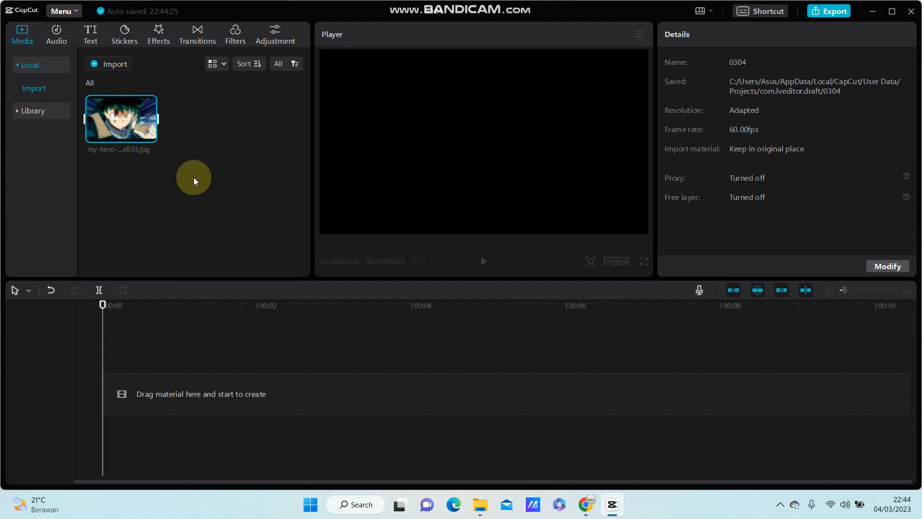
key("Delete")
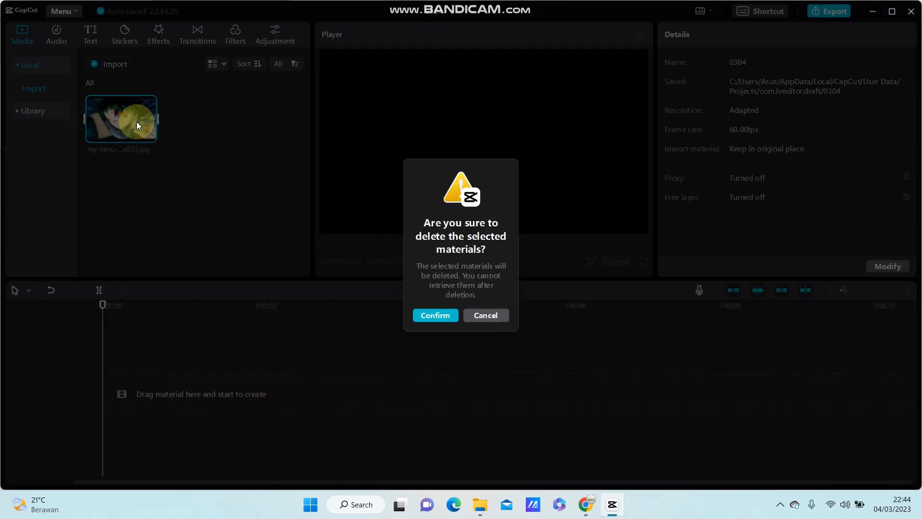
left_click(423, 315)
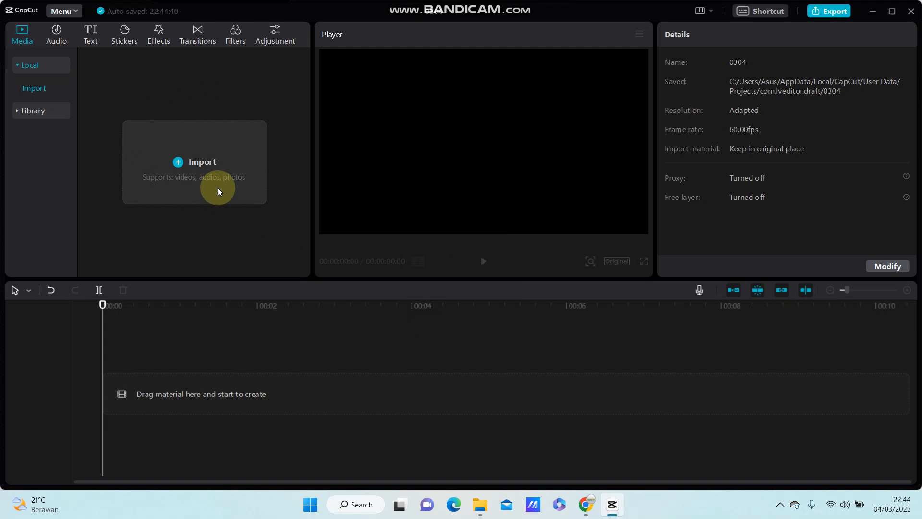
- Import the images In_Celebration_Grandad_grandkids_resized and Purple Creative Livestream YouTube Thumbnail from the Downloads folder
left_click(190, 165)
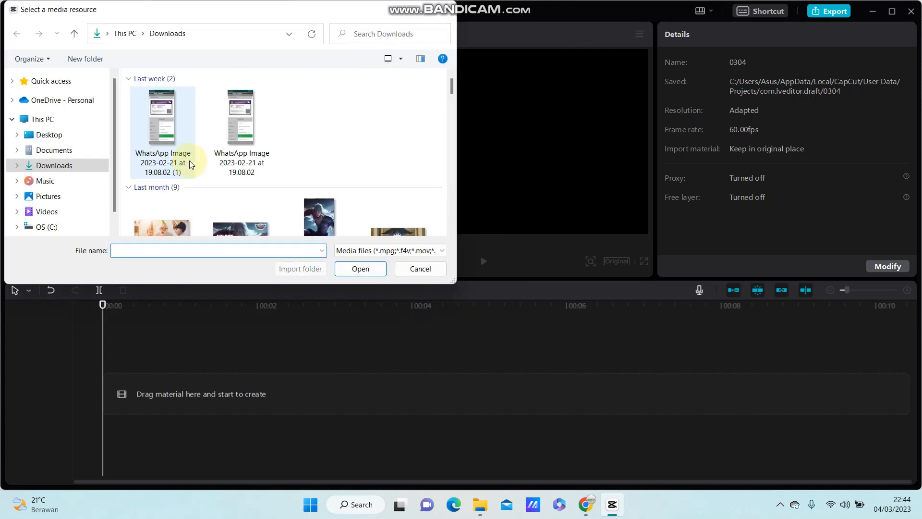
scroll(204, 158, "down", 5)
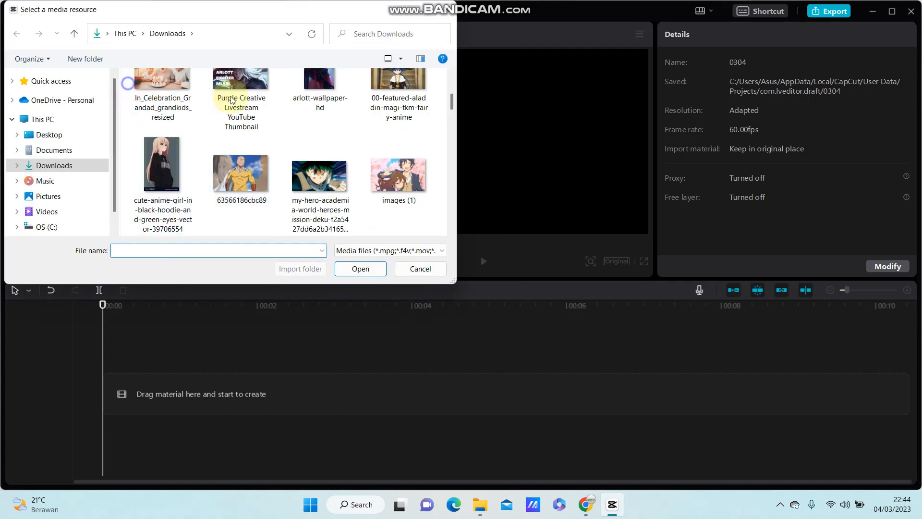
right_click(129, 85)
mouse_move(242, 103)
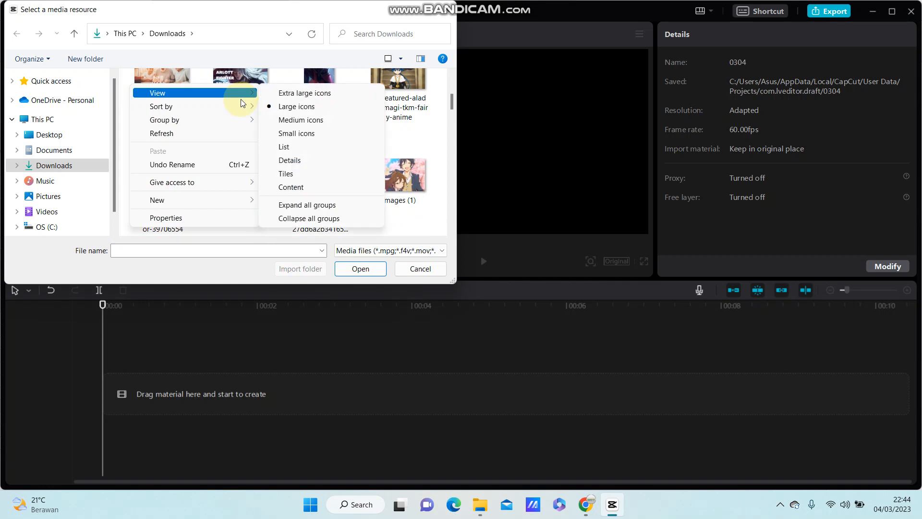
left_click(446, 144)
left_click_drag(126, 78, 258, 94)
left_click(360, 268)
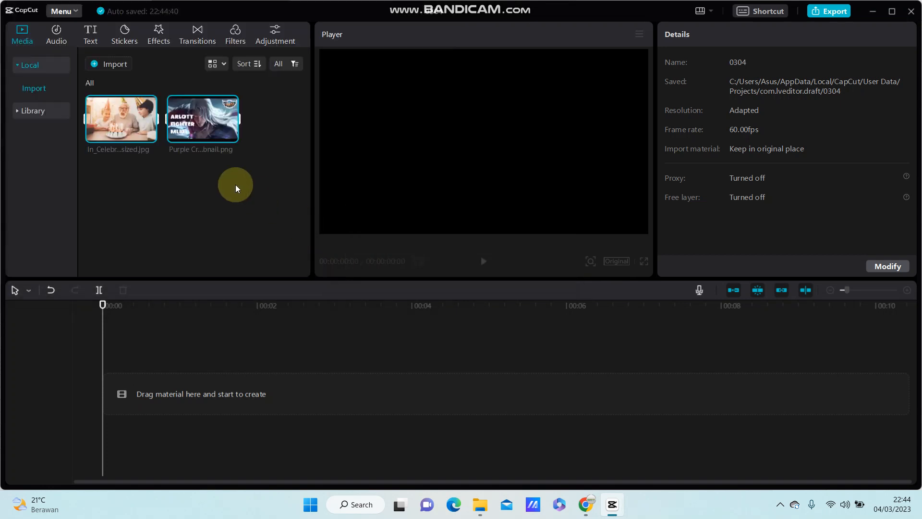
- Add the celebration photo to the timeline, then replace it with Purple Creative Livestream YouTube Thumbnail.png
left_click(172, 171)
left_click_drag(119, 120, 117, 386)
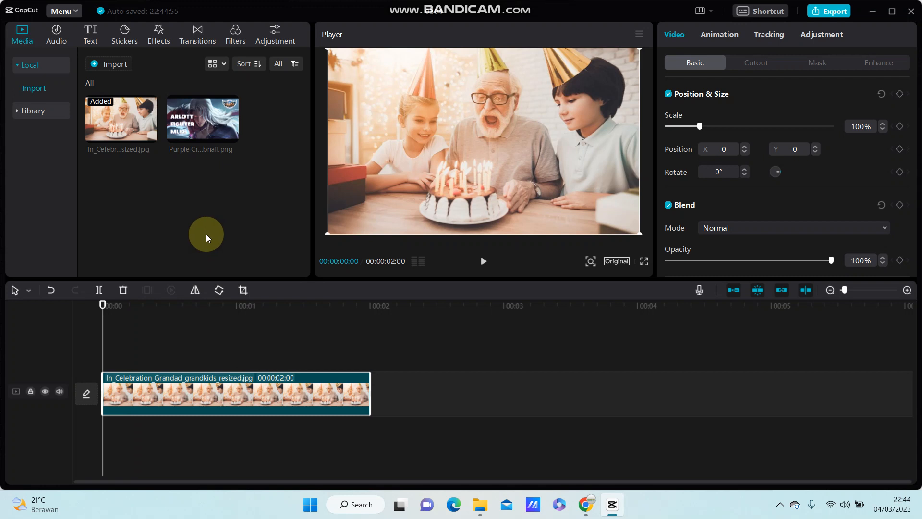
left_click(123, 289)
left_click_drag(203, 120, 119, 391)
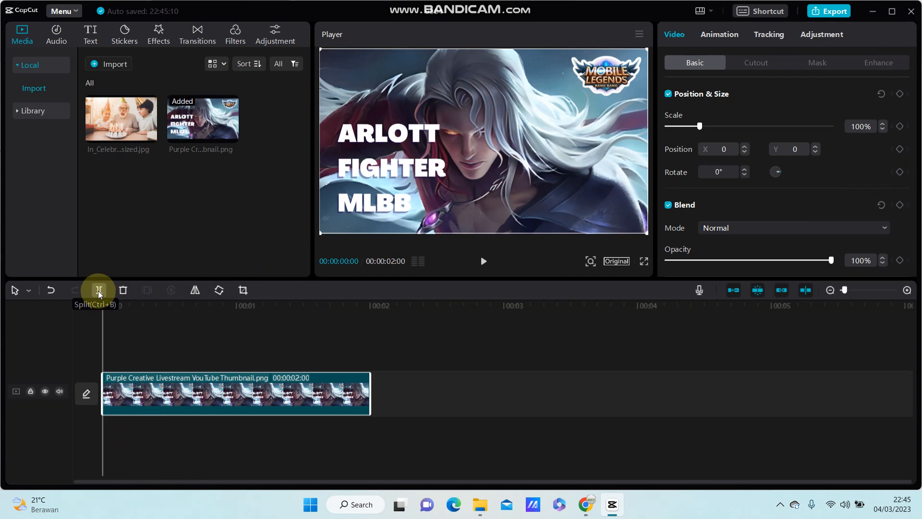
- Split the thumbnail clip at about 00:00:00:57 and 00:00:01:26, and delete the last segment
left_click_drag(102, 310, 231, 329)
key("ctrl+b")
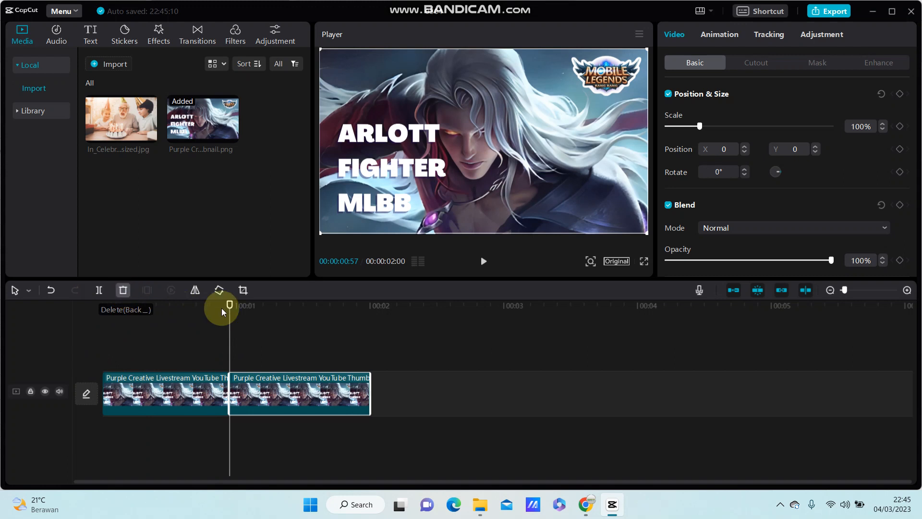
left_click_drag(226, 303, 294, 312)
left_click(98, 290)
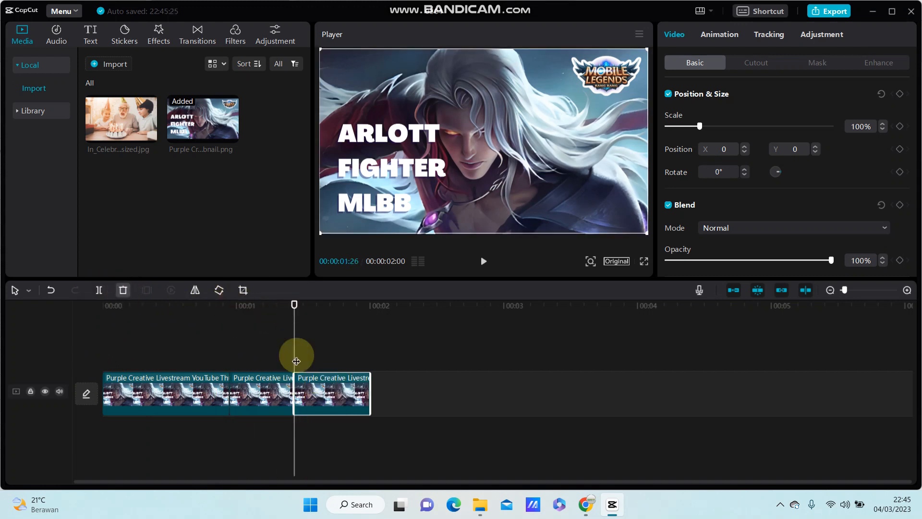
key("Delete")
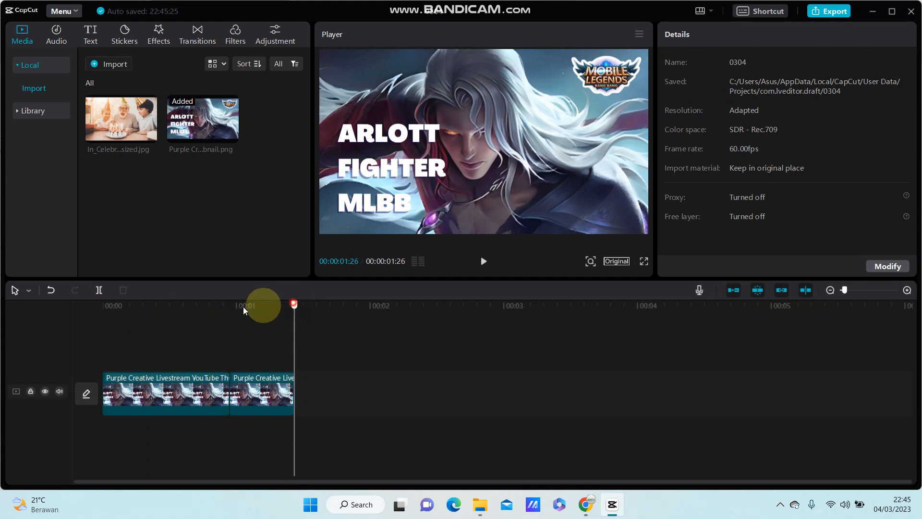
- Examine the available aspect ratios and the basic video properties of the first clip segment
left_click(149, 384)
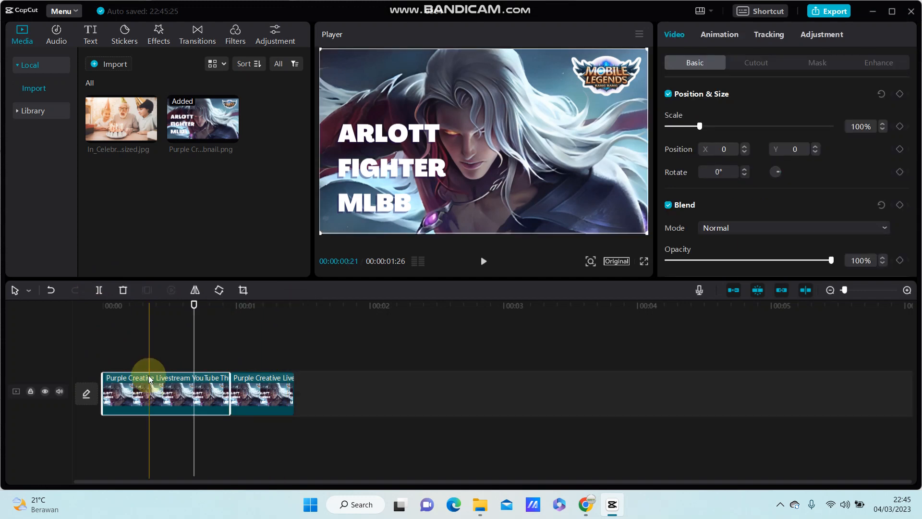
left_click(194, 290)
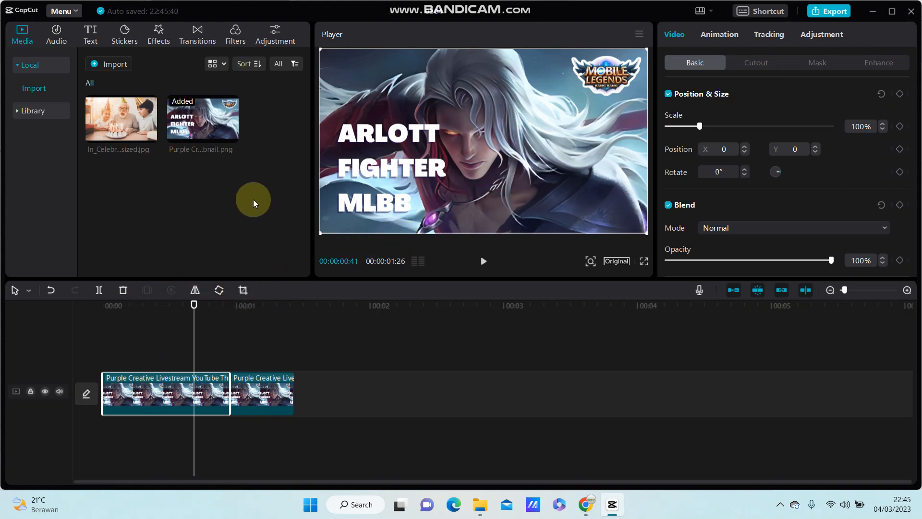
left_click(616, 260)
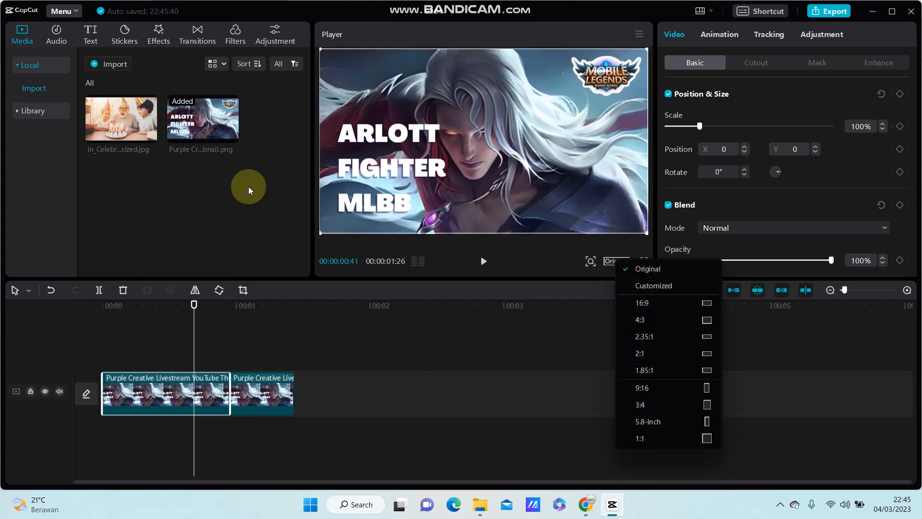
left_click(207, 193)
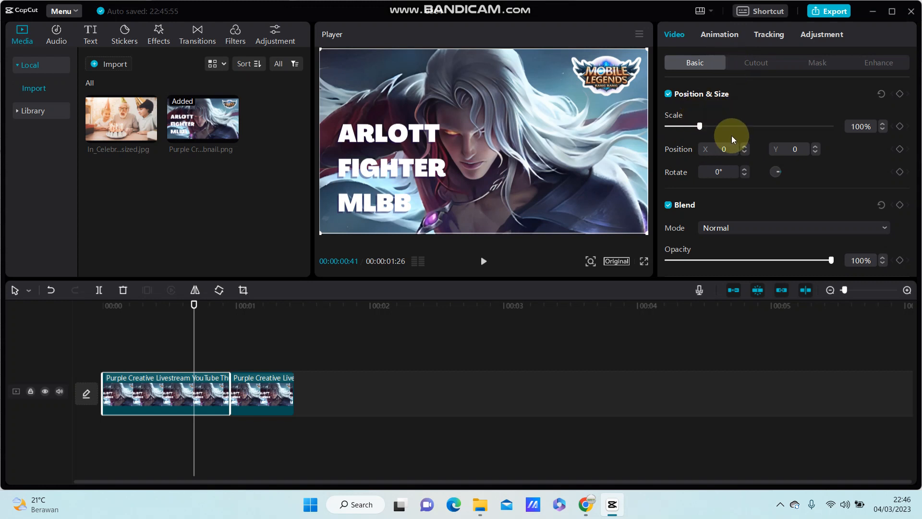
scroll(730, 145, "down", 2)
scroll(730, 152, "down", 1)
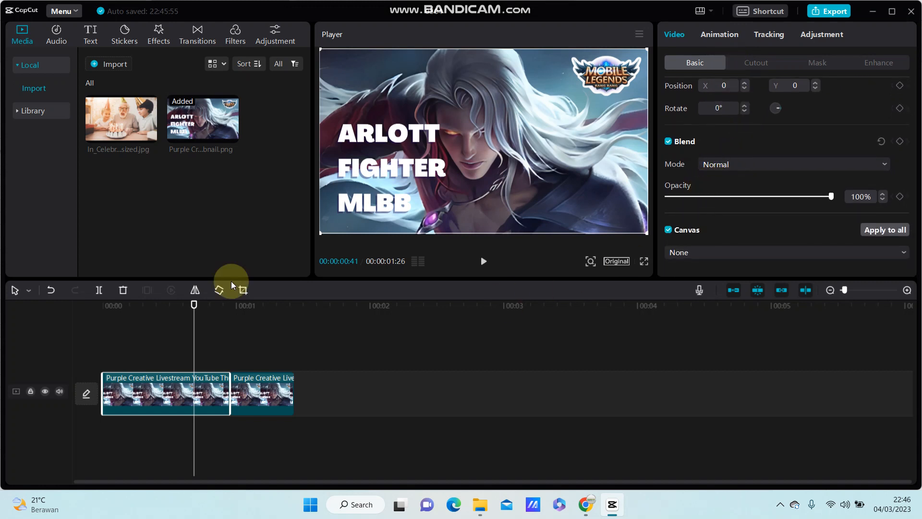
- Place the Purple Creative thumbnail on a new track above the main clips and trim it to about 00:00:01:28
left_click_drag(194, 139, 103, 347)
left_click_drag(350, 354, 350, 354)
left_click_drag(369, 353, 295, 352)
- Shrink the overlay image to under half the frame width and move it to the frame's lower right, about X 955, Y -450
left_click(418, 169)
left_click_drag(324, 220, 464, 162)
left_click_drag(500, 138, 517, 196)
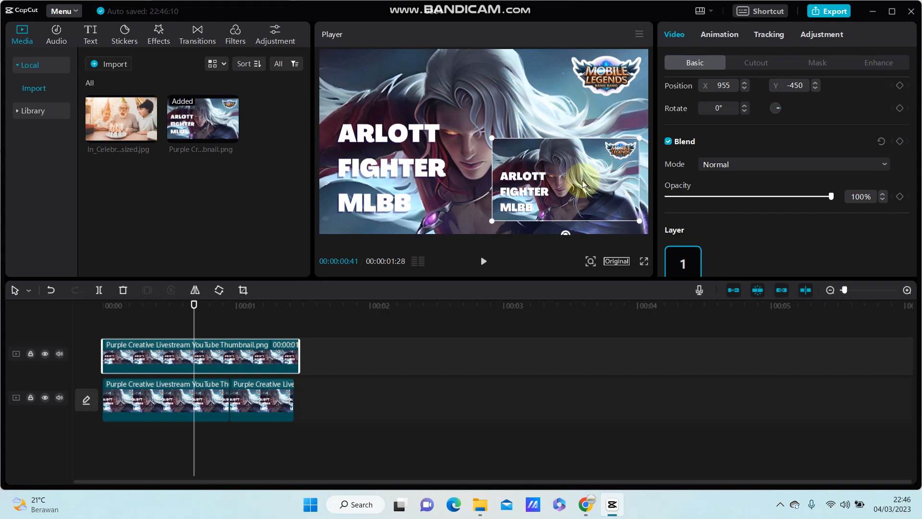
- Set the overlay clip's blend mode to Brighten
left_click(767, 166)
left_click(738, 261)
left_click(743, 169)
left_click(731, 208)
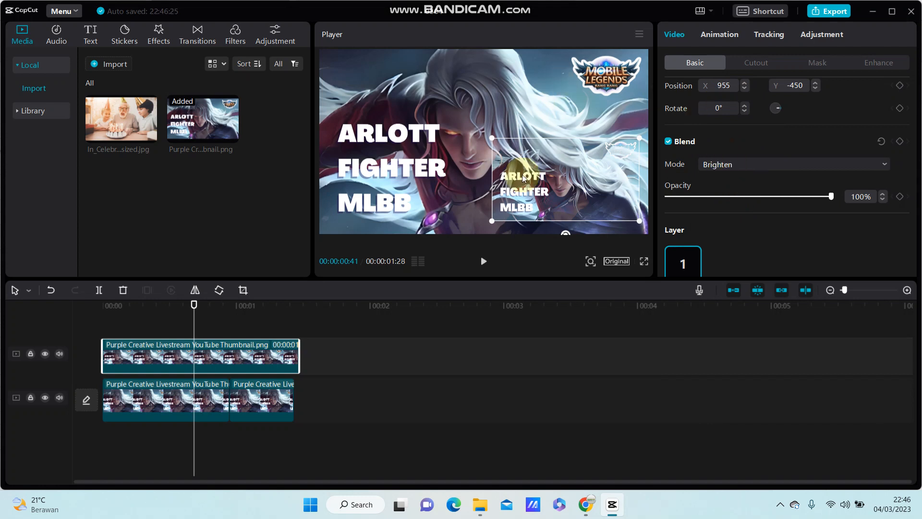
- Look through the overlay clip's Animation, Cutout, Mask and Enhance options
left_click(719, 34)
left_click(677, 35)
left_click(765, 62)
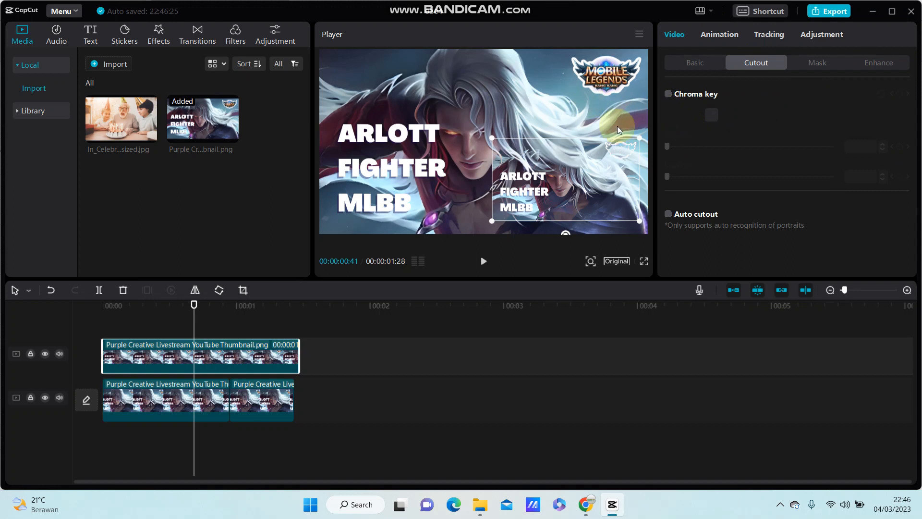
left_click(819, 65)
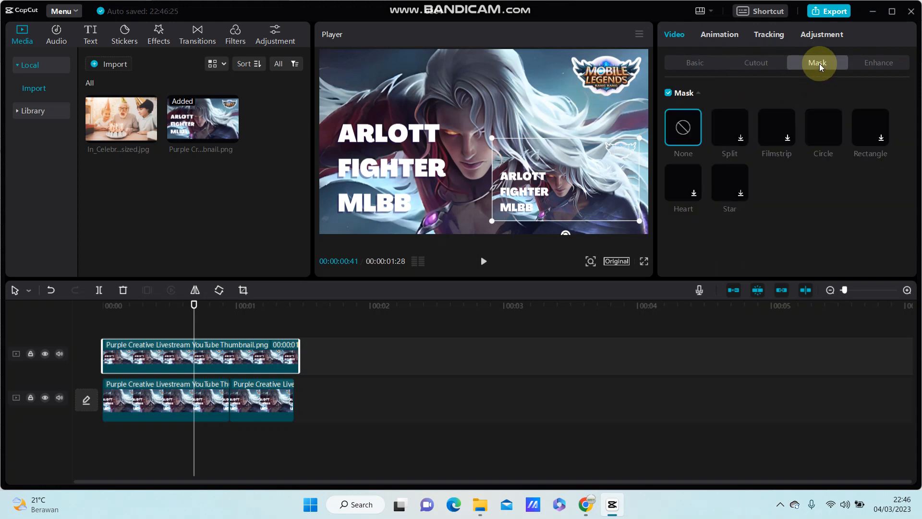
left_click(874, 63)
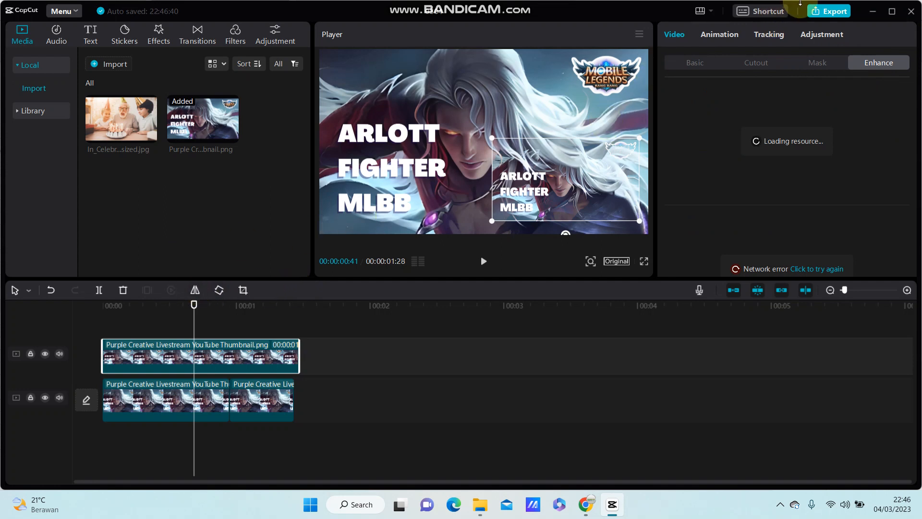
- Review the project's export settings and close them without exporting
left_click(836, 14)
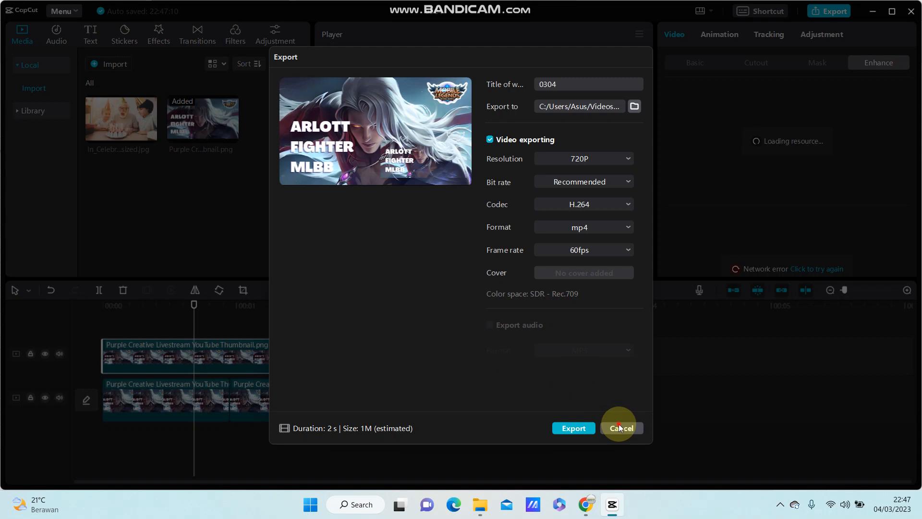
key("Escape")
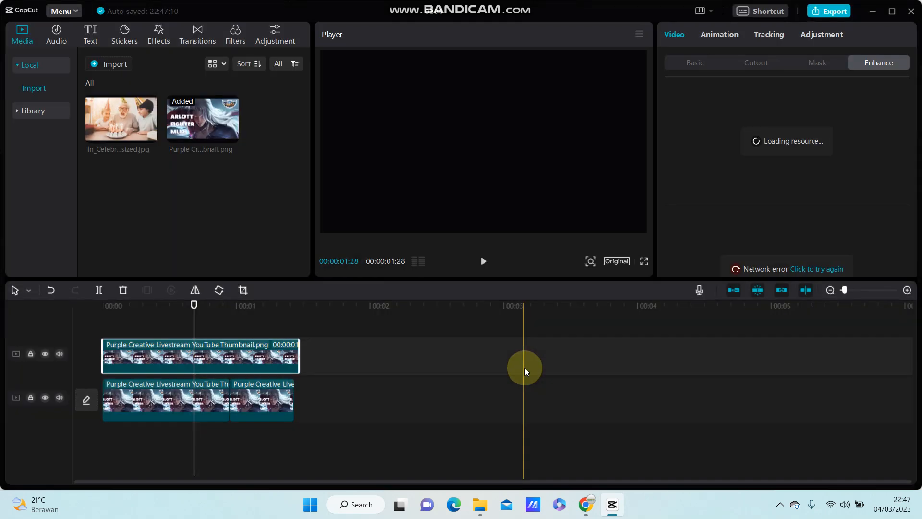